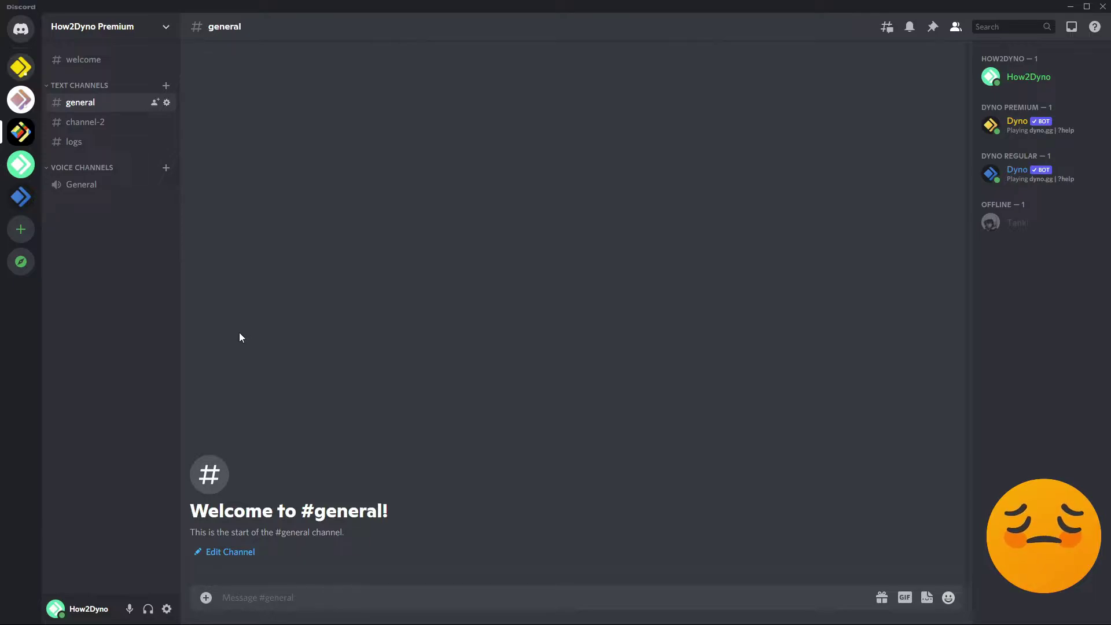
Review the built-in slowmode setting in the general channel's overview and close the channel settings.
click(166, 102)
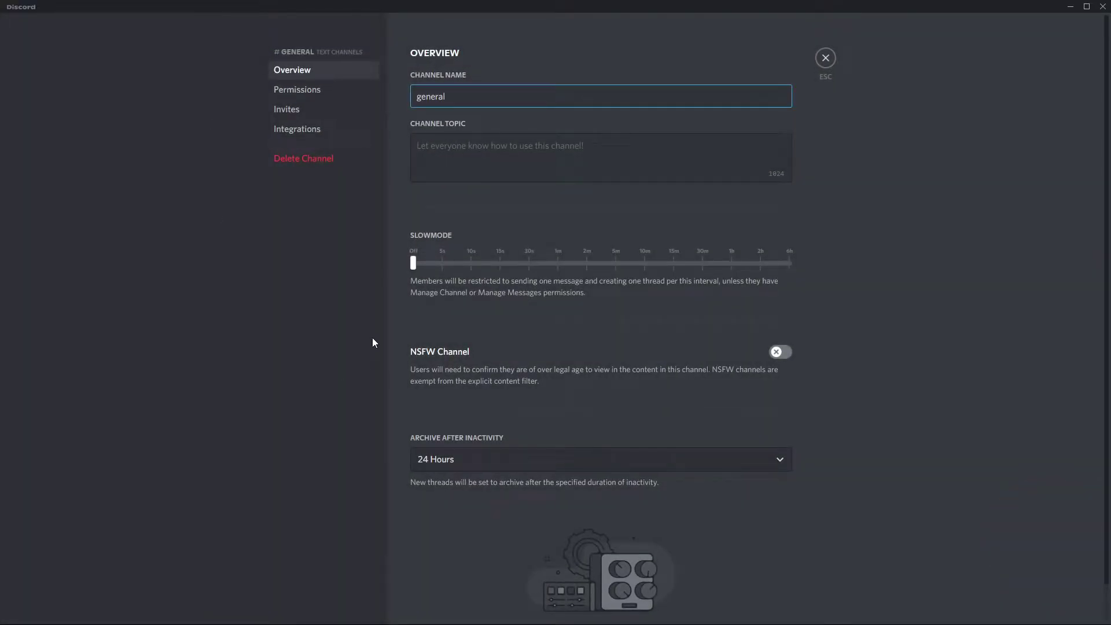
click(414, 262)
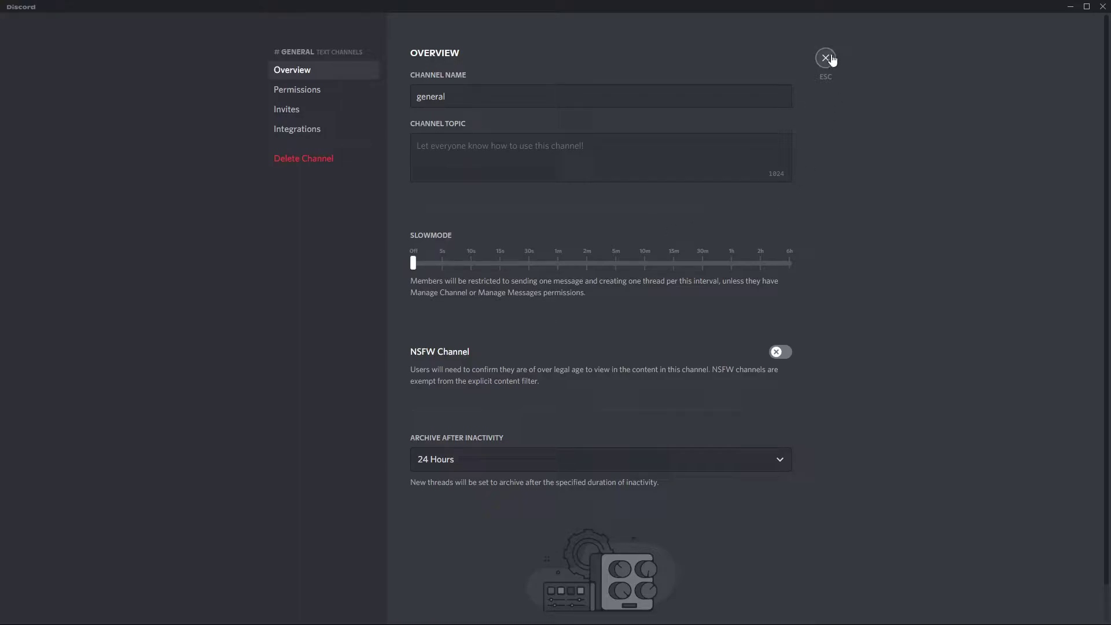
click(828, 59)
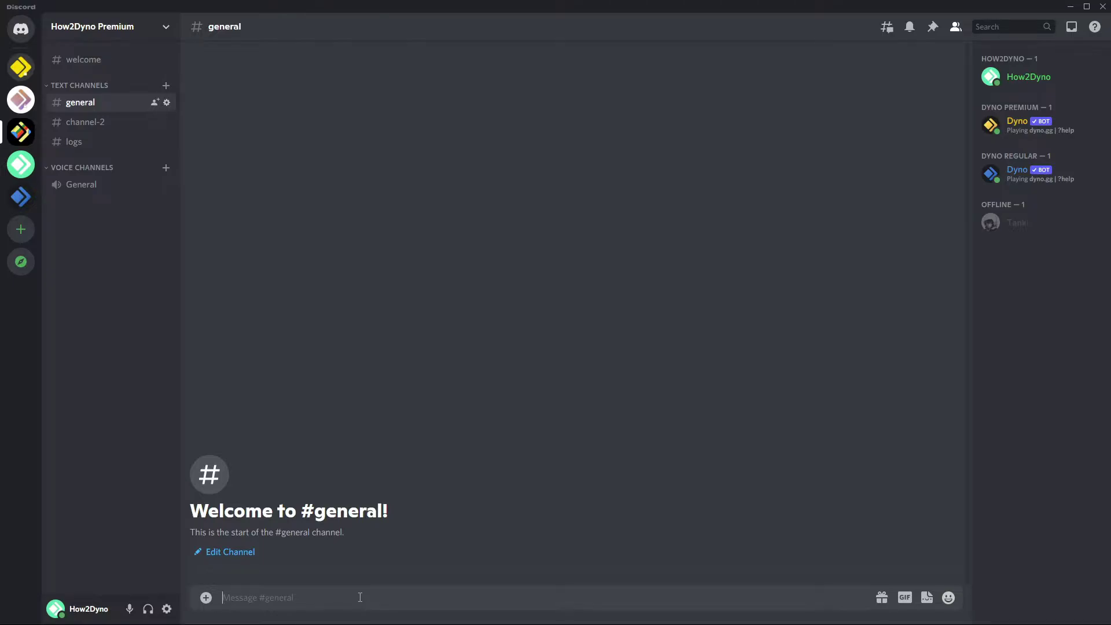
Send the command "?diagnose slowmode" in the general channel to check the bot's slowmode command.
text(?diagno)
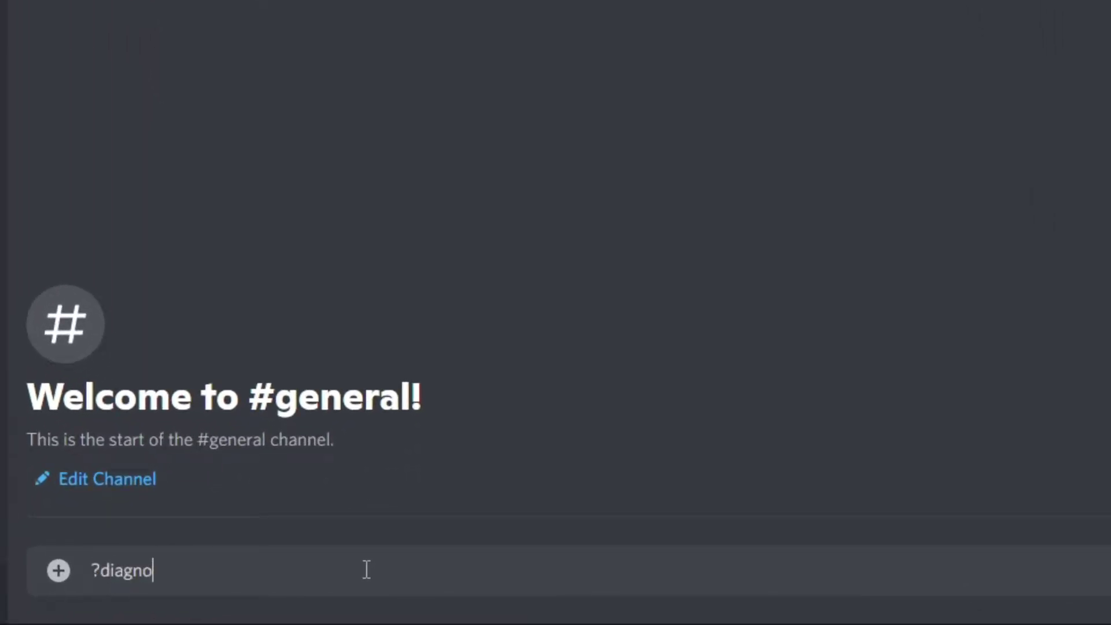
text(se slowmoide)
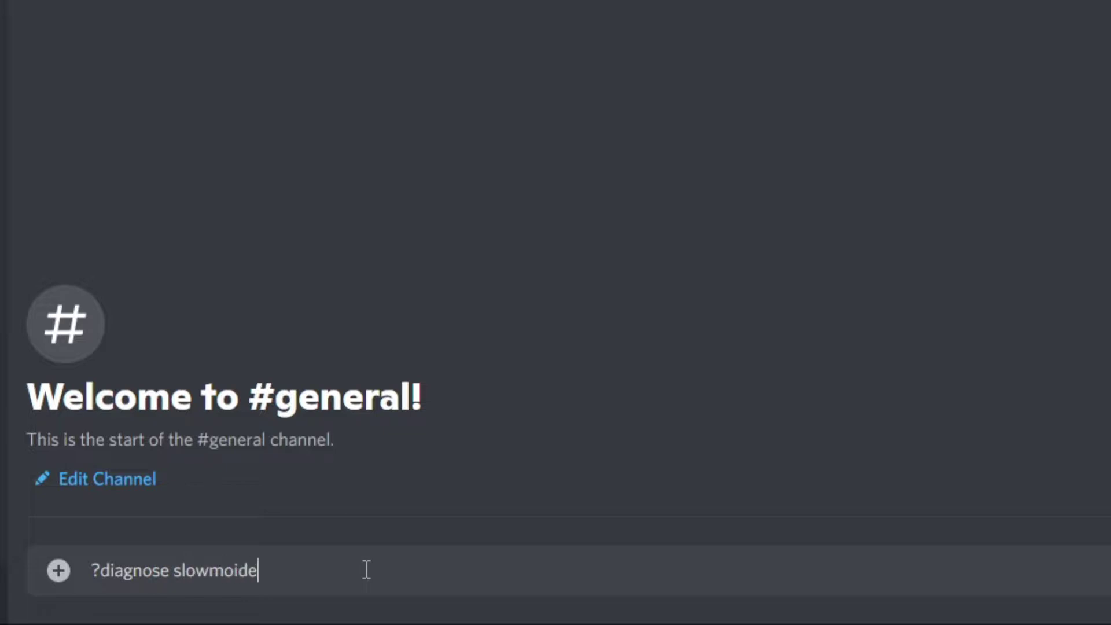
key(BackSpace)
key(BackSpace)
key(BackSpace)
text(de)
key(Return)
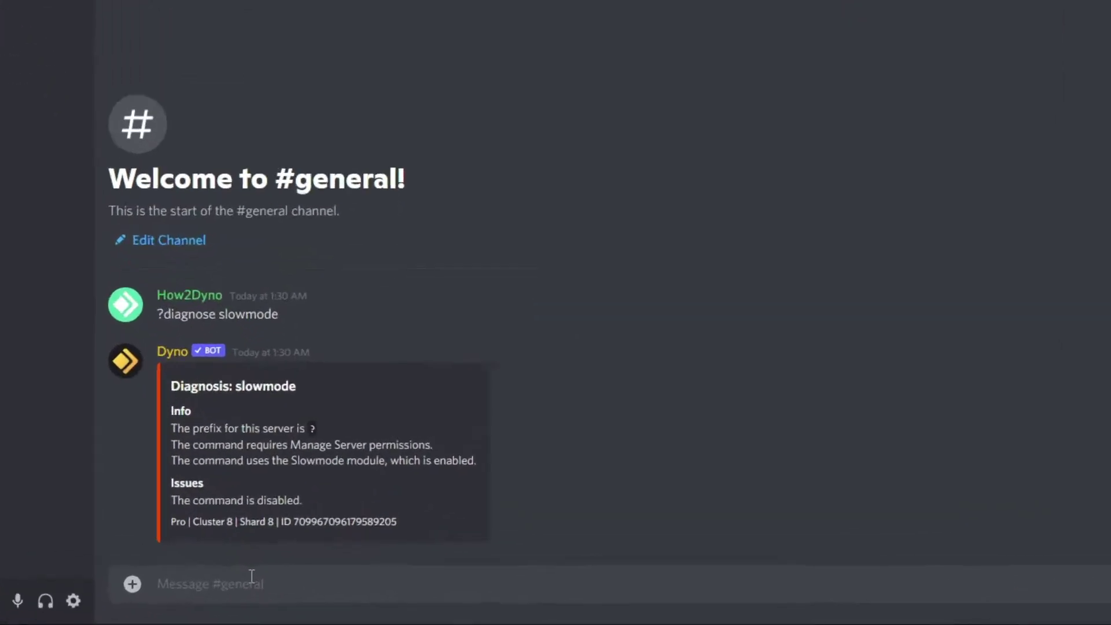
Enable the bot's slowmode command with "?command slowmode" and request its usage help with "?slowmode".
text(?command slowmode)
key(Return)
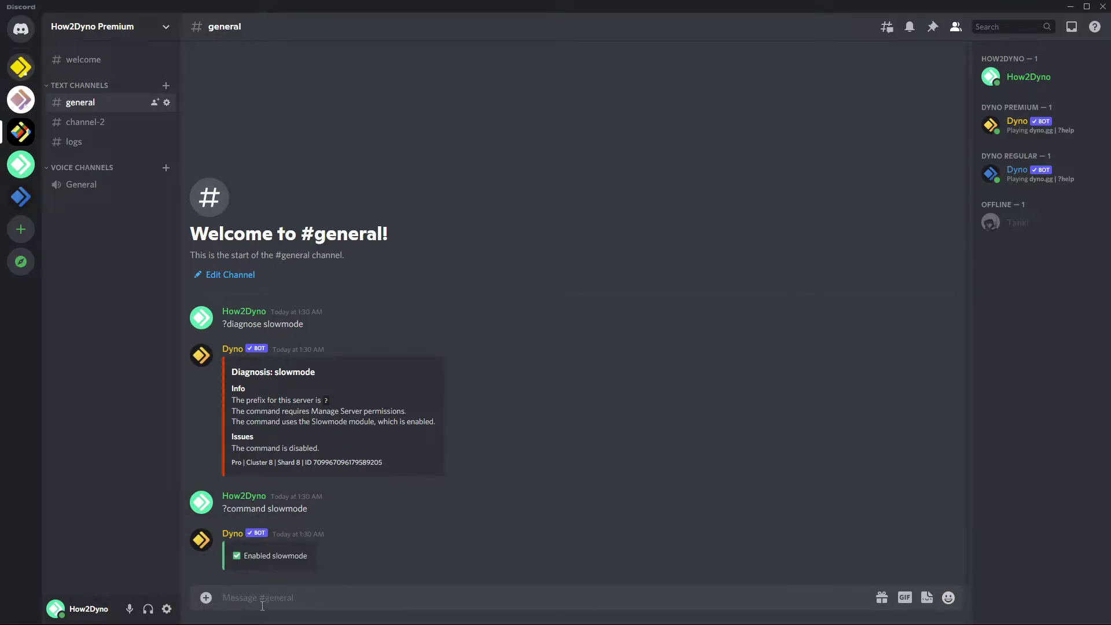
text(?slowmode)
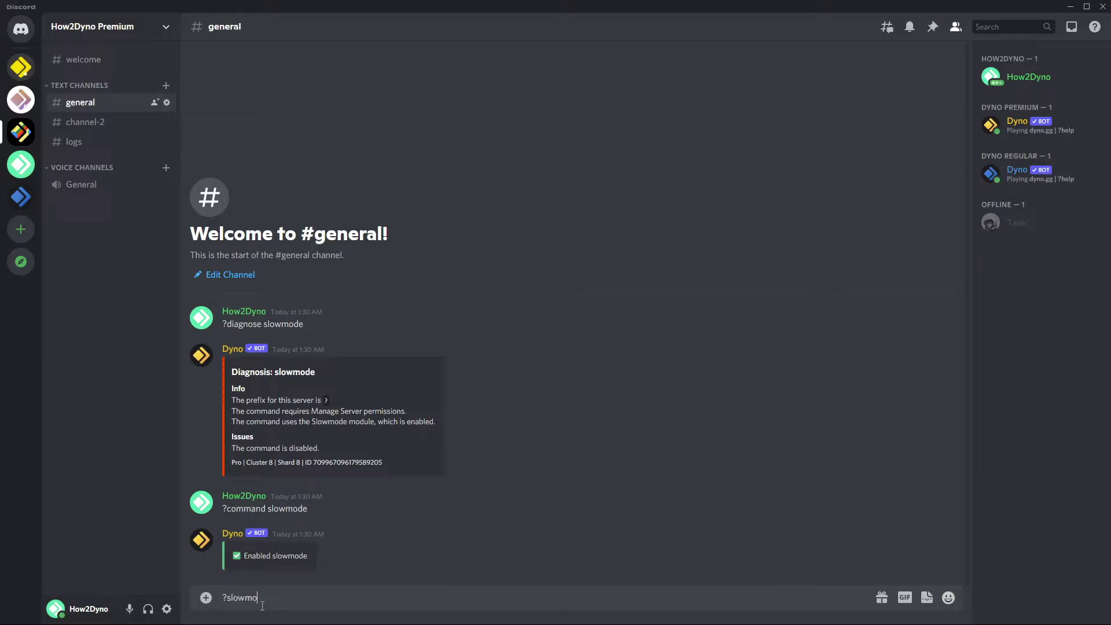
key(Return)
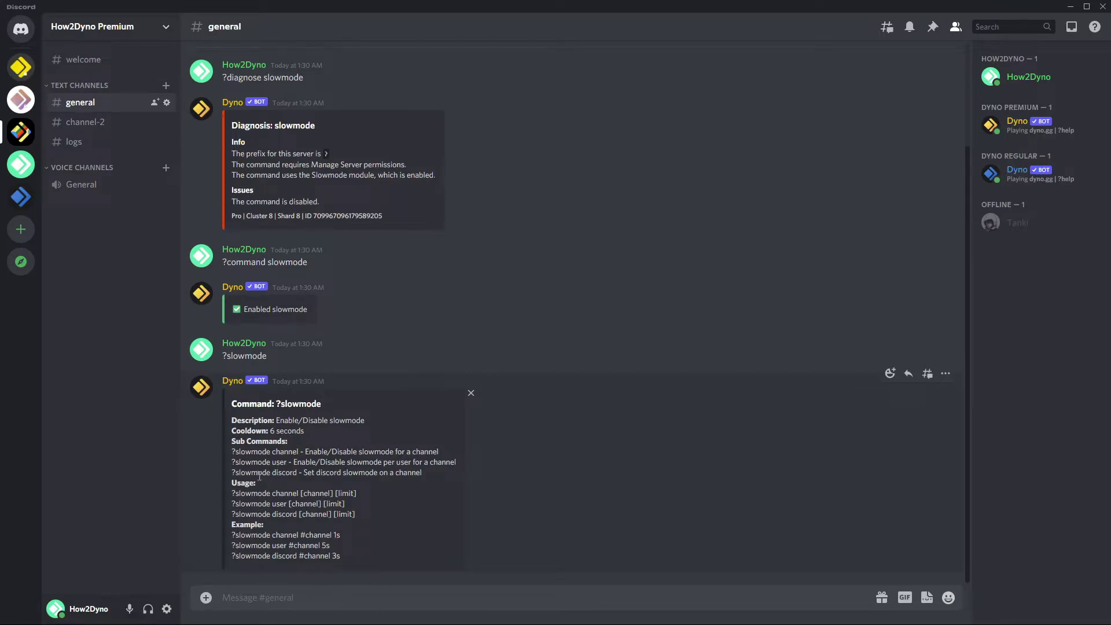
Set a 2-second Discord slowmode on the general channel by sending "?slowmode discord #general 2s".
click(294, 597)
text(?slowmode discord)
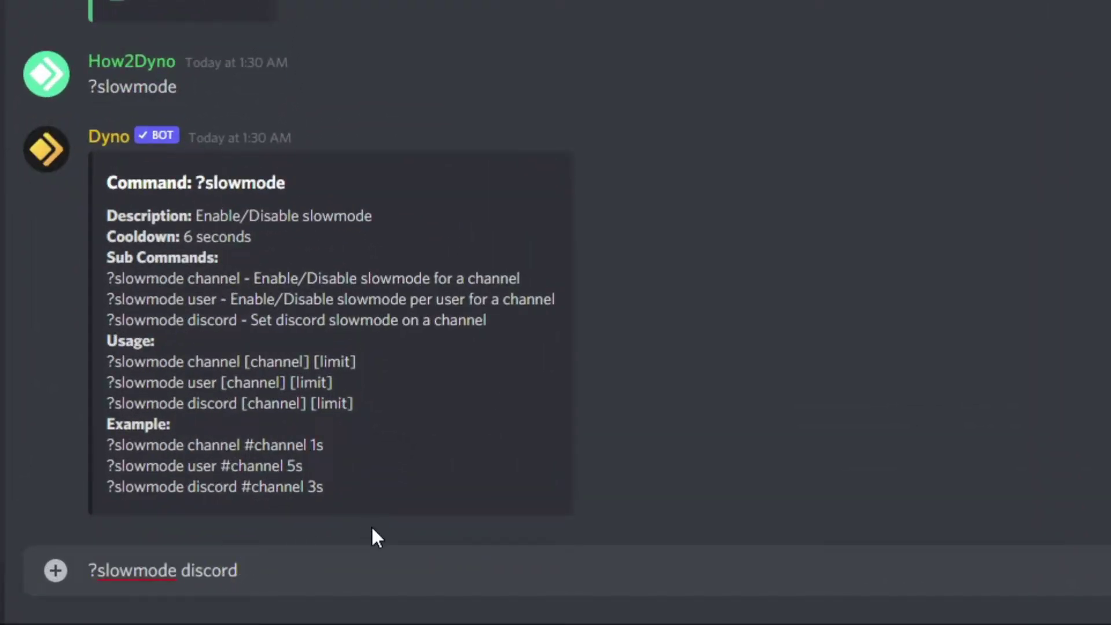
text( #)
click(173, 421)
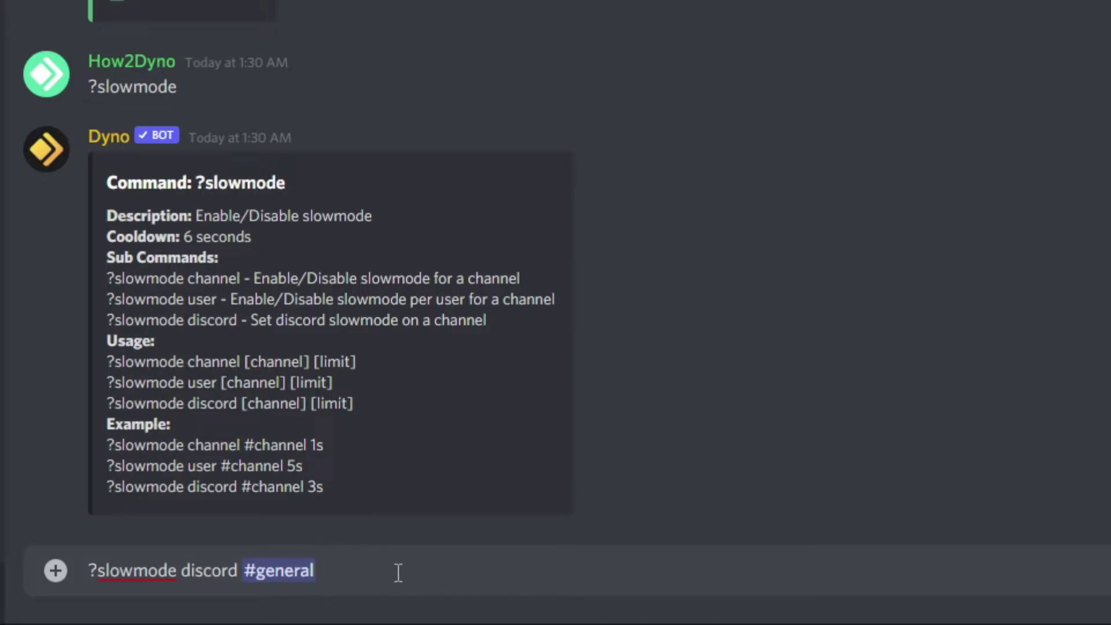
text(2s)
key(Return)
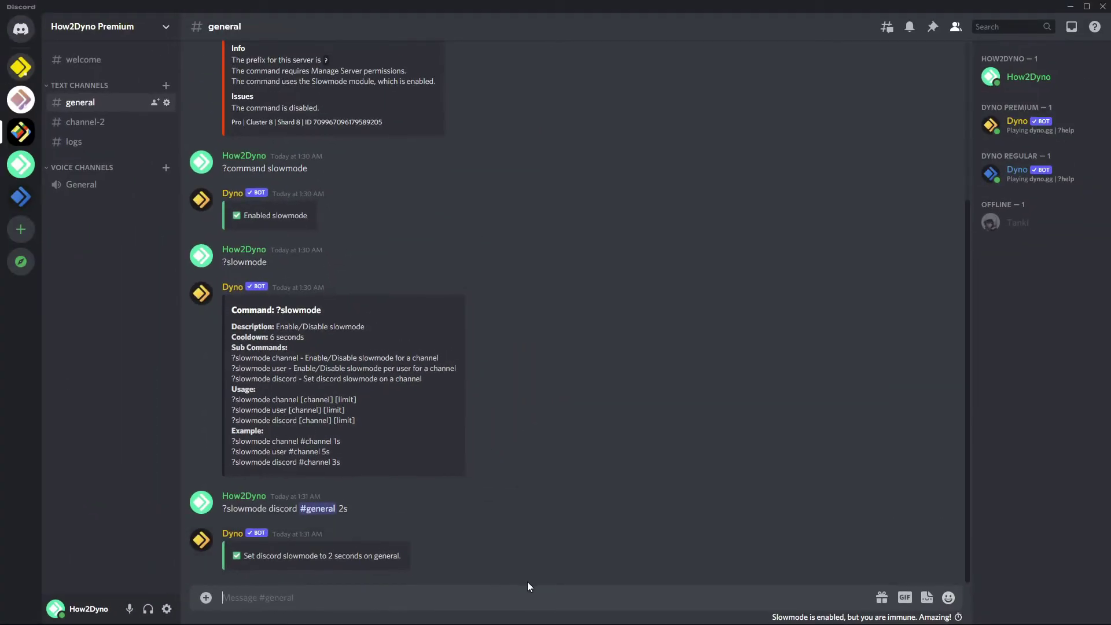
mouse_move(884, 619)
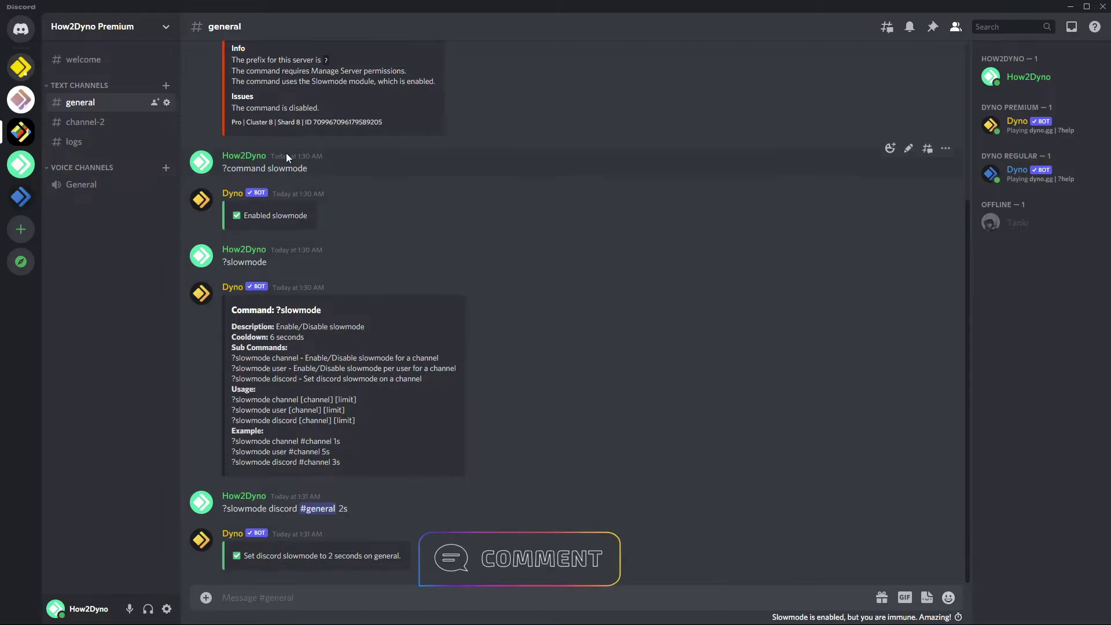
Turn slowmode off in the general channel's overview settings, save the changes and close the settings.
click(168, 103)
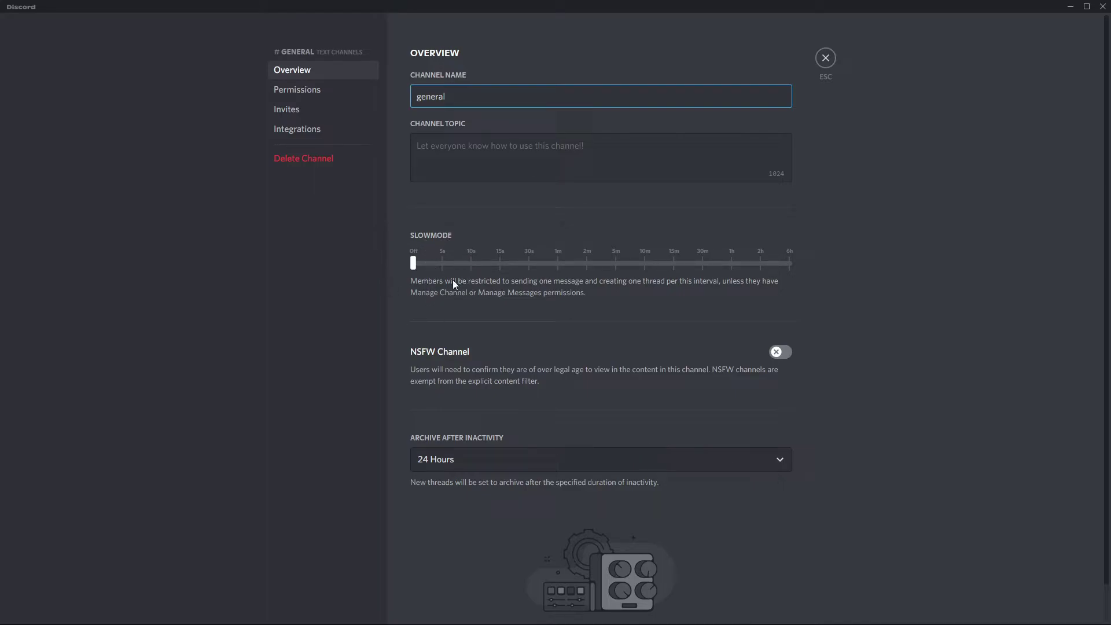
click(478, 253)
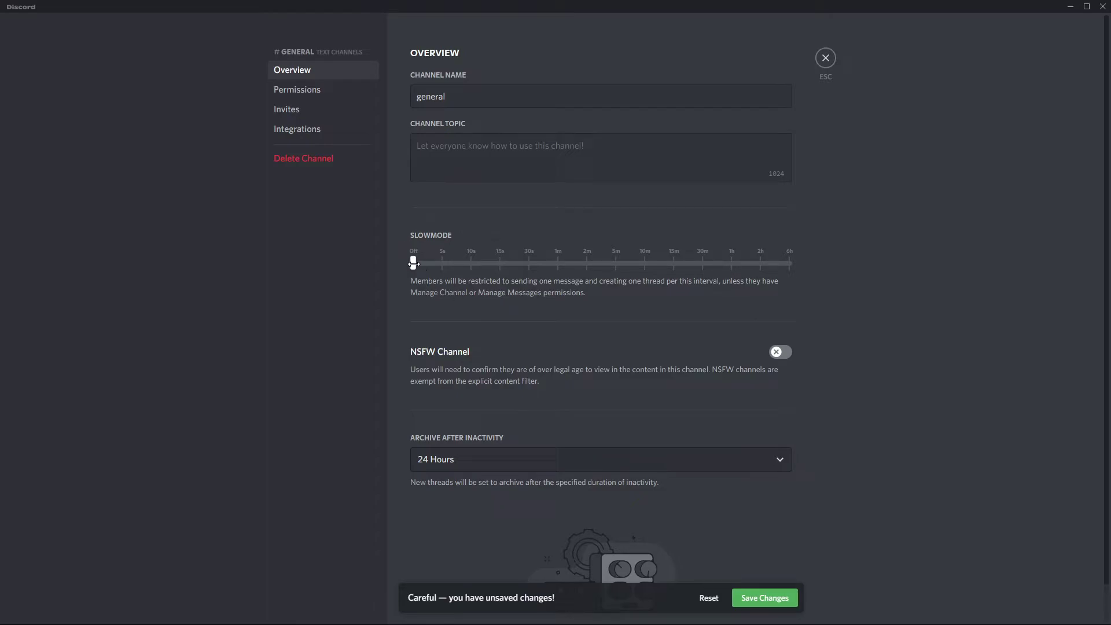
click(748, 593)
click(826, 58)
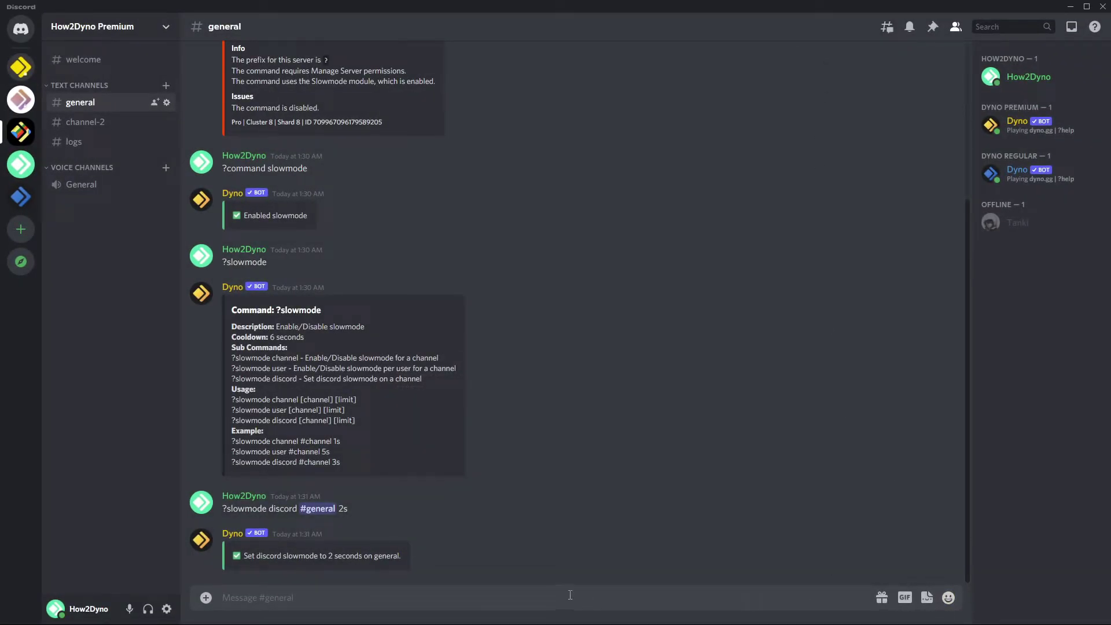
Copy the text of the sent "?slowmode discord #general 2s" message without editing it, and send it again.
right_click(460, 509)
click(494, 443)
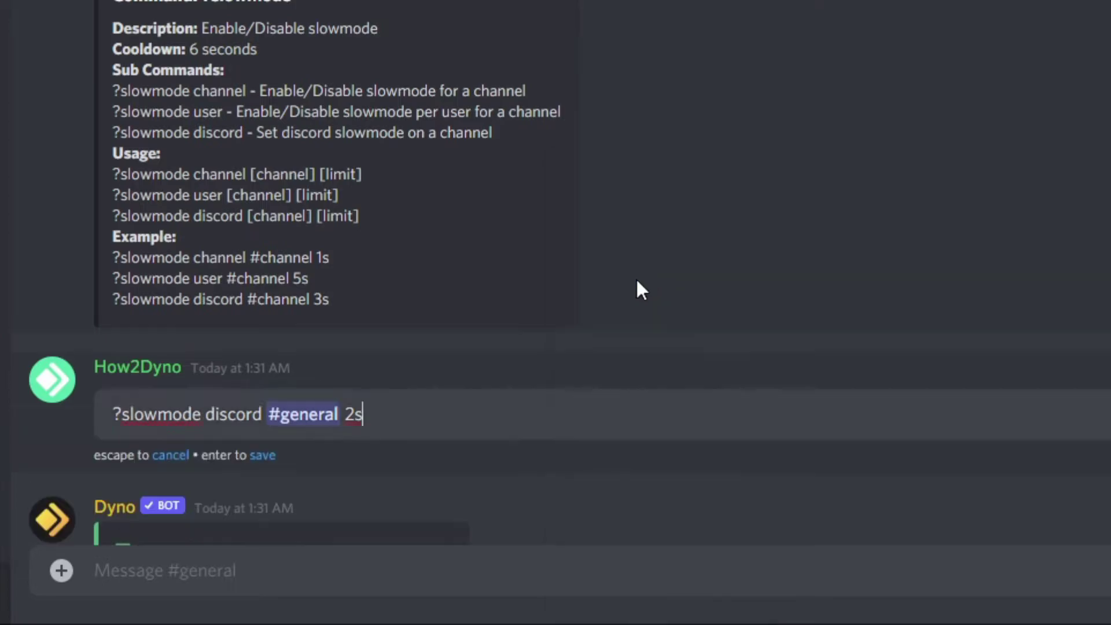
key(ctrl+a)
key(ctrl+c)
click(169, 455)
key(ctrl+v)
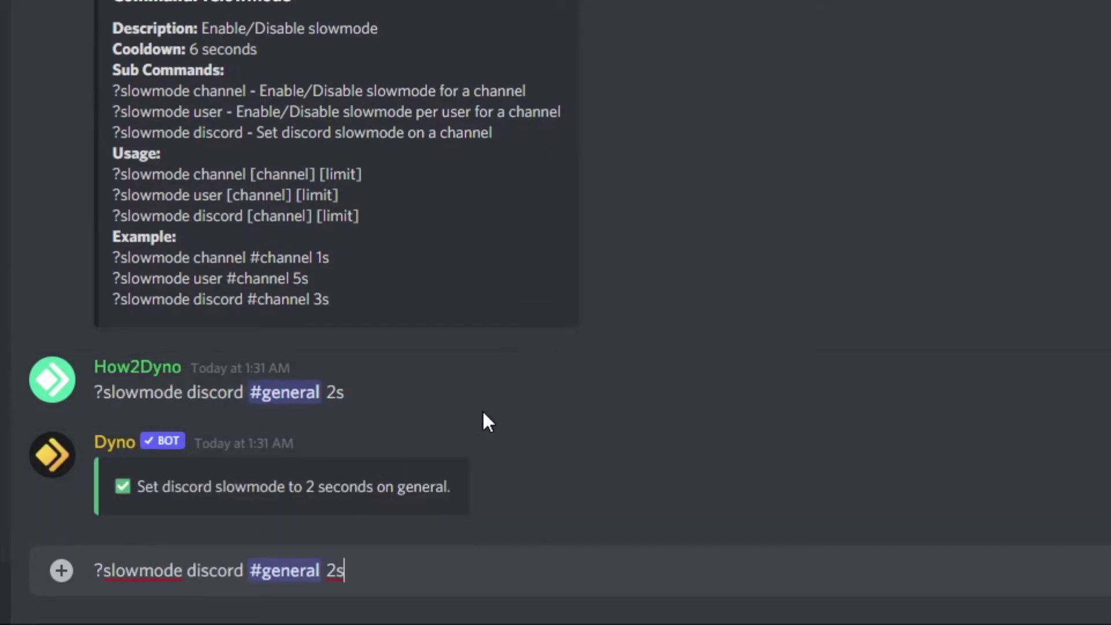
key(Return)
Remove the general channel's slowmode by reusing the copied command with limit 0, sending "?slowmode discord #general 0".
key(ctrl+v)
key(BackSpace)
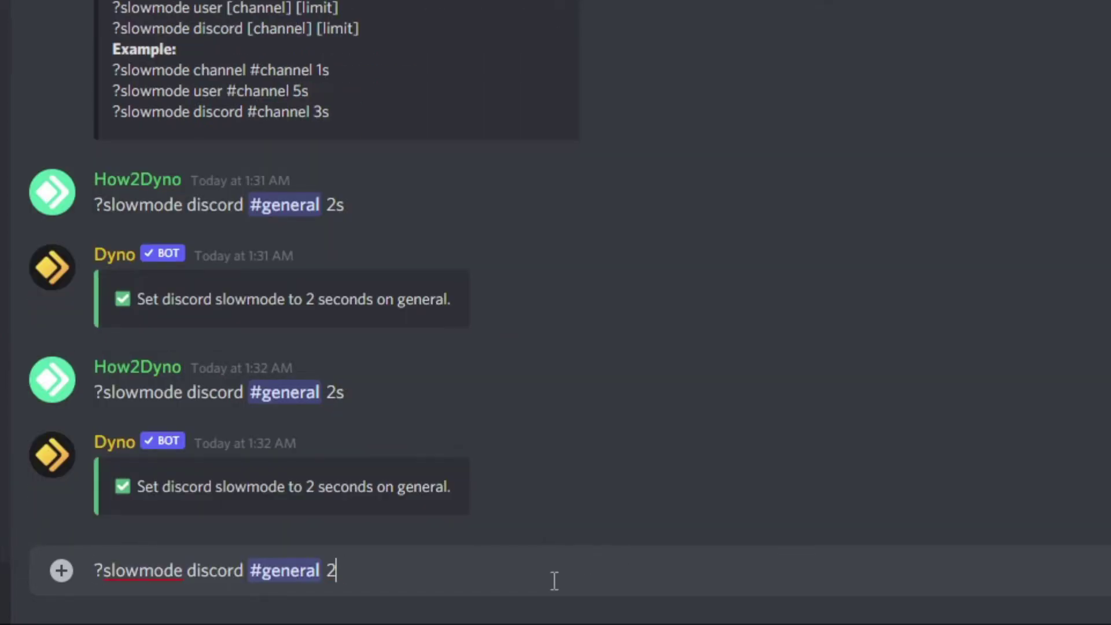
key(BackSpace)
text(0)
key(Return)
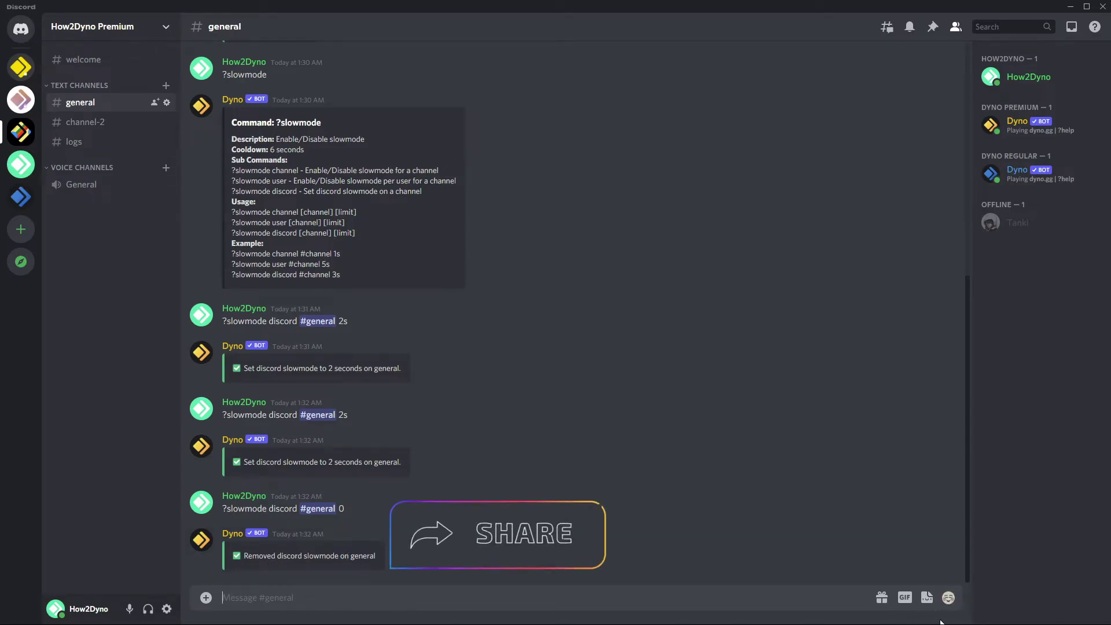
click(497, 595)
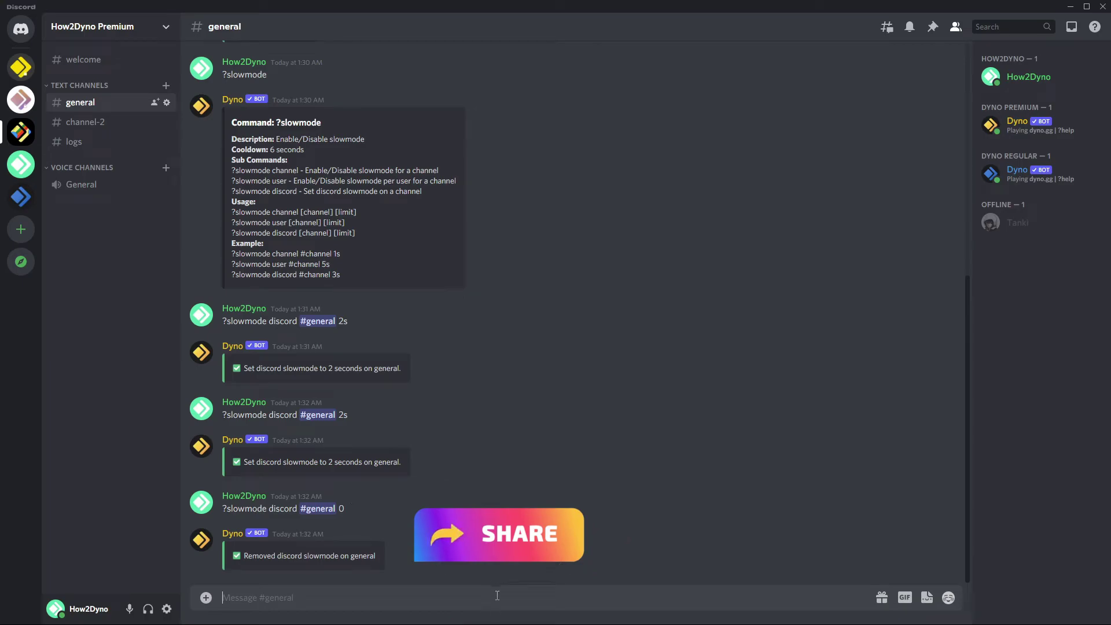